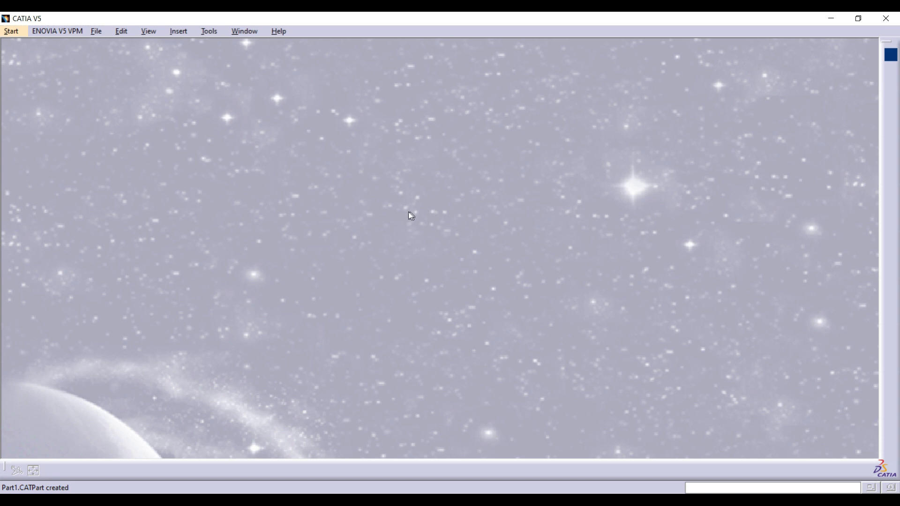
- Create a new part named Part1 in the Wireframe and Surface Design workbench with hybrid design enabled
click(12, 32)
mouse_move(74, 109)
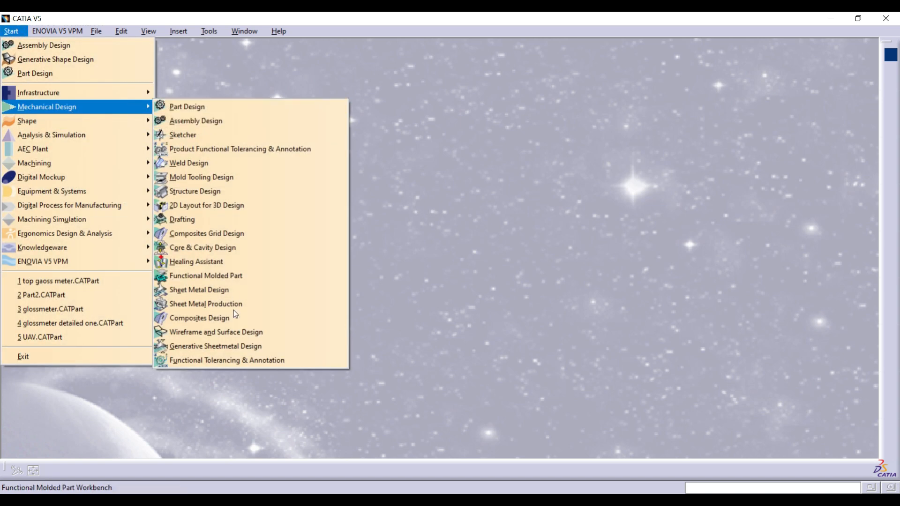
click(208, 330)
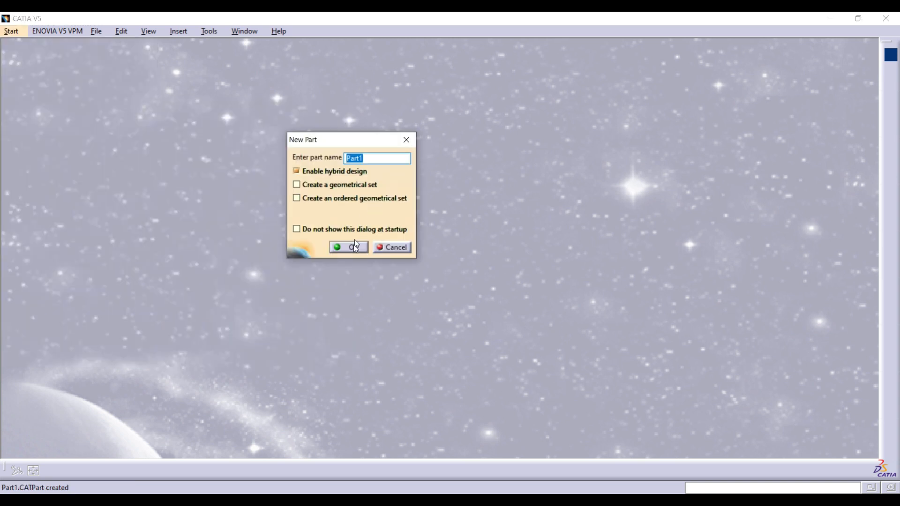
click(353, 249)
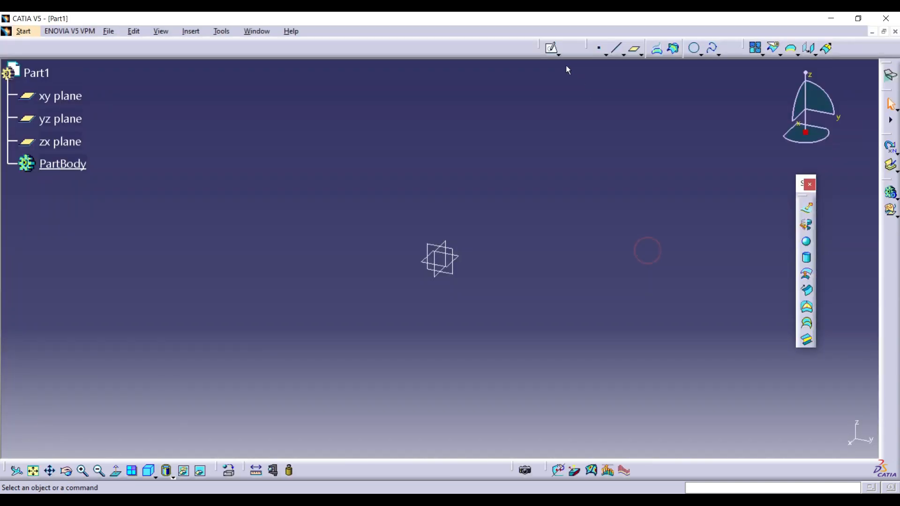
- Sketch a four-point S-shaped spline on the yz plane, starting and crossing on the horizontal axis, and finish the sketch
click(551, 48)
click(453, 269)
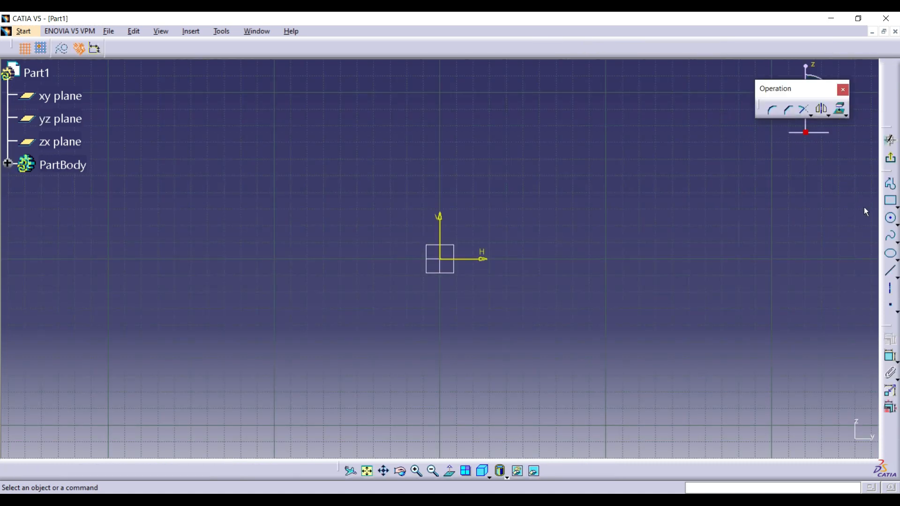
click(890, 236)
click(281, 259)
click(435, 180)
click(544, 259)
click(711, 226)
click(895, 242)
click(872, 247)
click(889, 160)
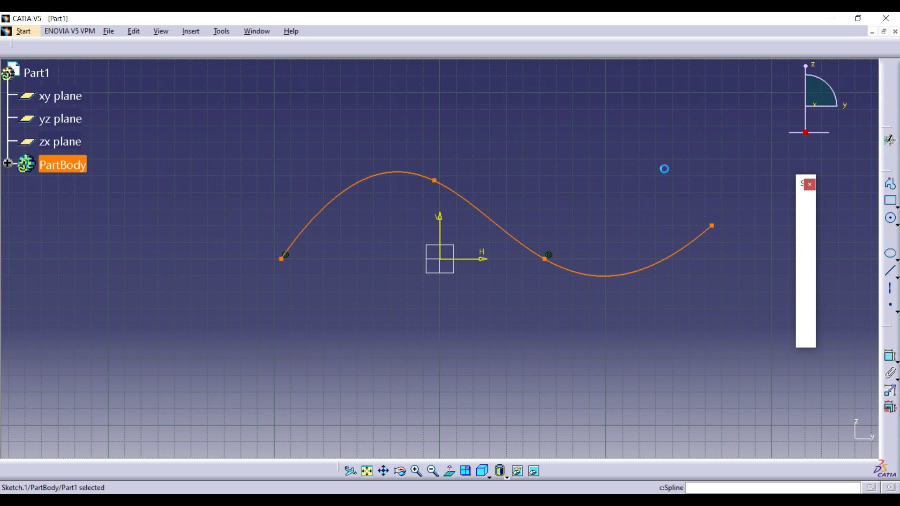
click(663, 168)
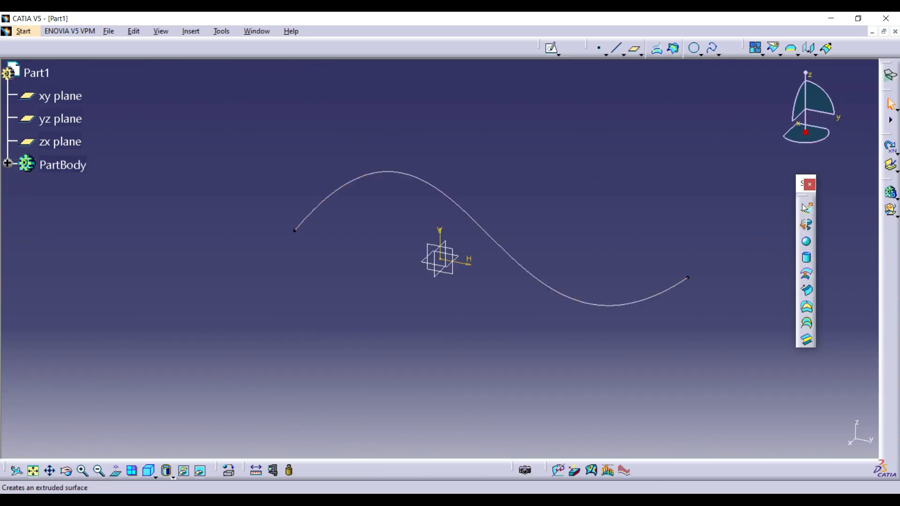
- Extrude the spline sketch into a surface by 37 mm with mirrored extent
click(634, 300)
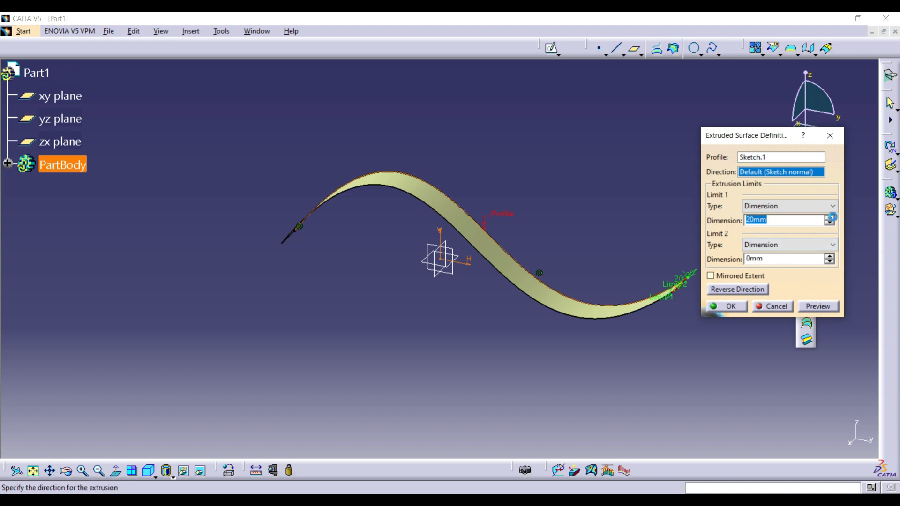
click(830, 217)
click(761, 277)
click(817, 306)
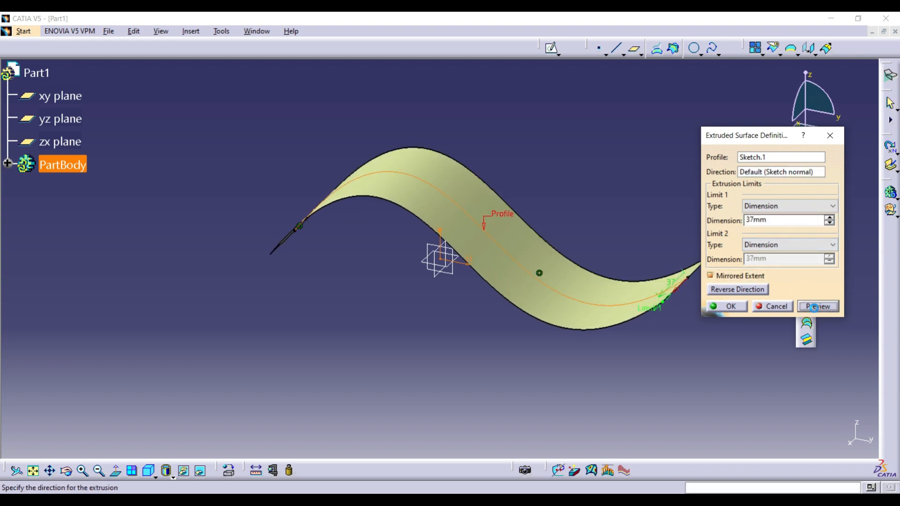
click(727, 307)
middle_drag(601, 207, 350, 286)
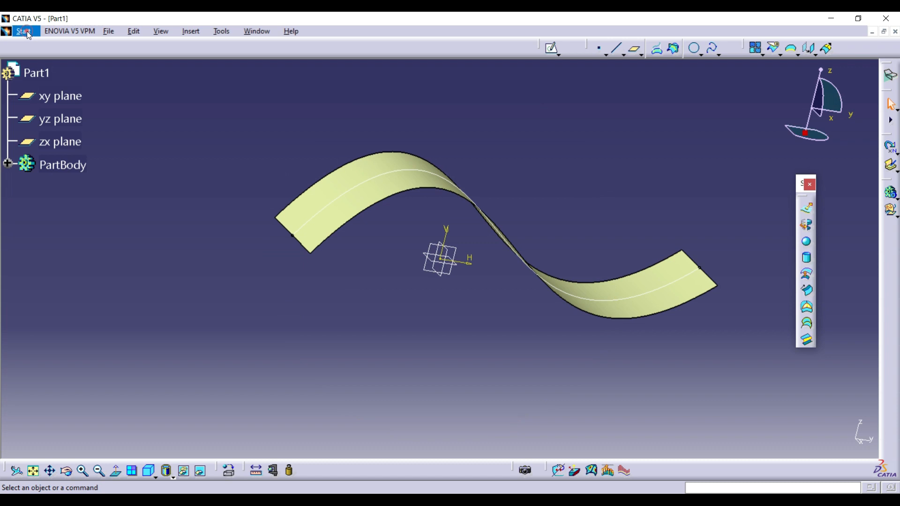
- Switch to the Part Design workbench and reposition the Surface-Based Features tools
click(25, 32)
mouse_move(74, 105)
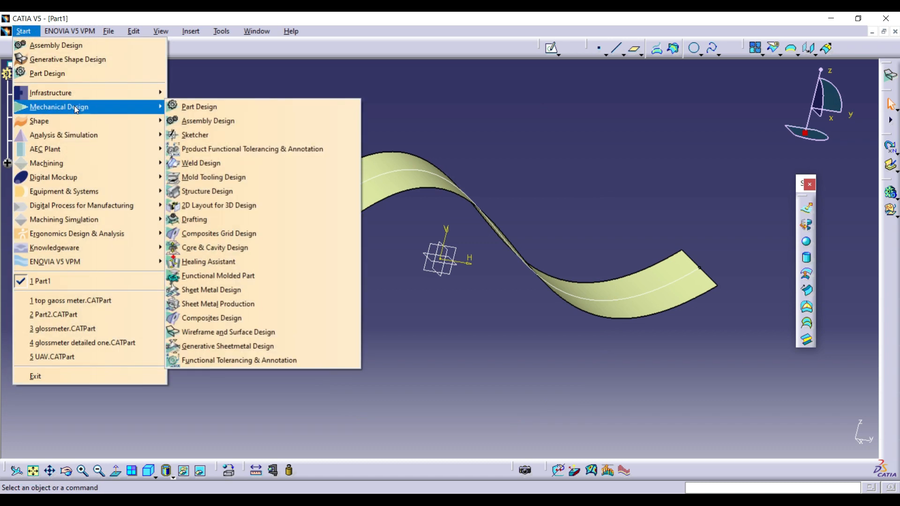
click(223, 109)
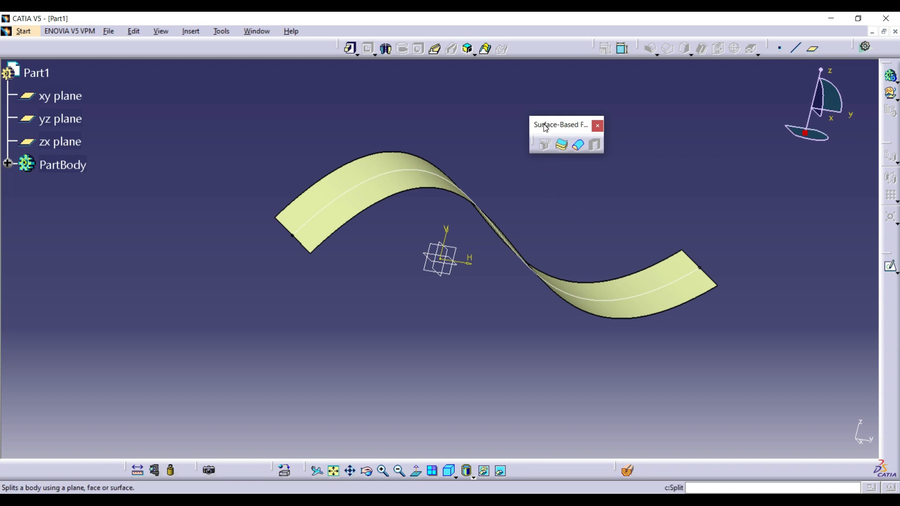
drag(561, 129, 522, 126)
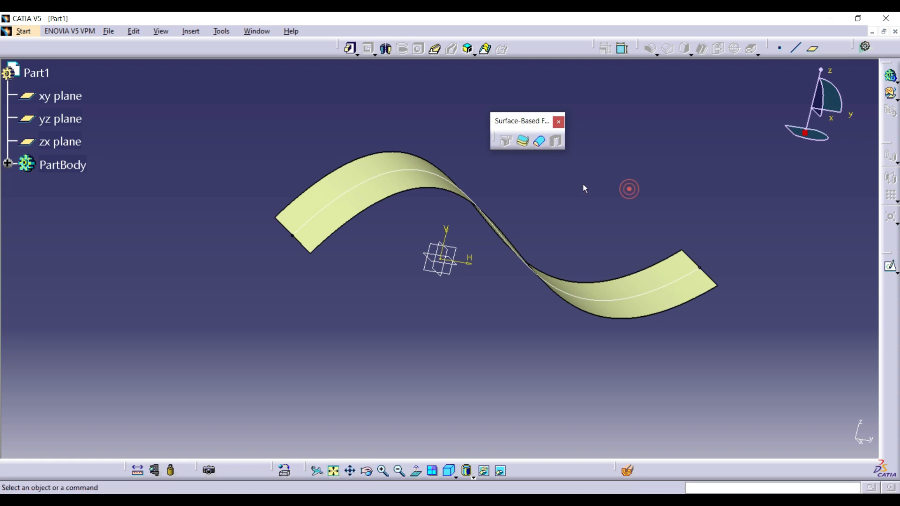
- Start a Thick Surface on the extruded surface with a first offset of 5 mm and inspect its preview
click(524, 143)
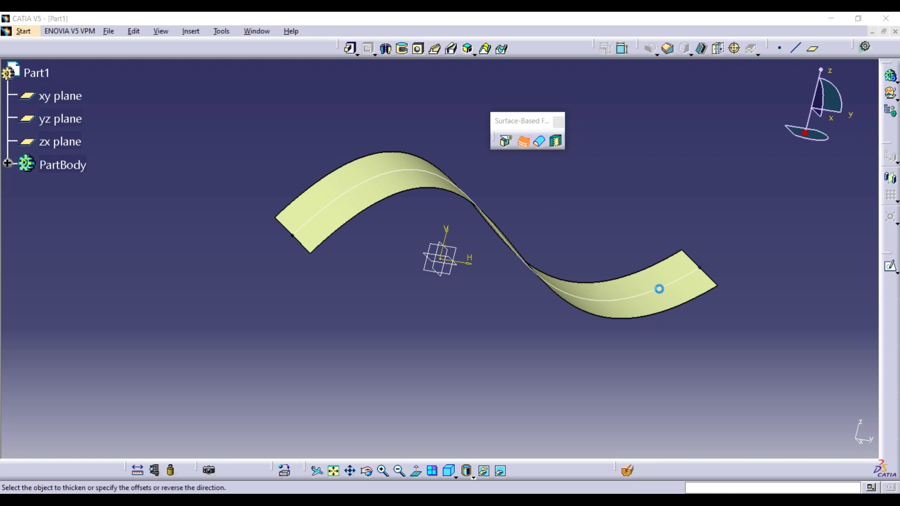
click(669, 283)
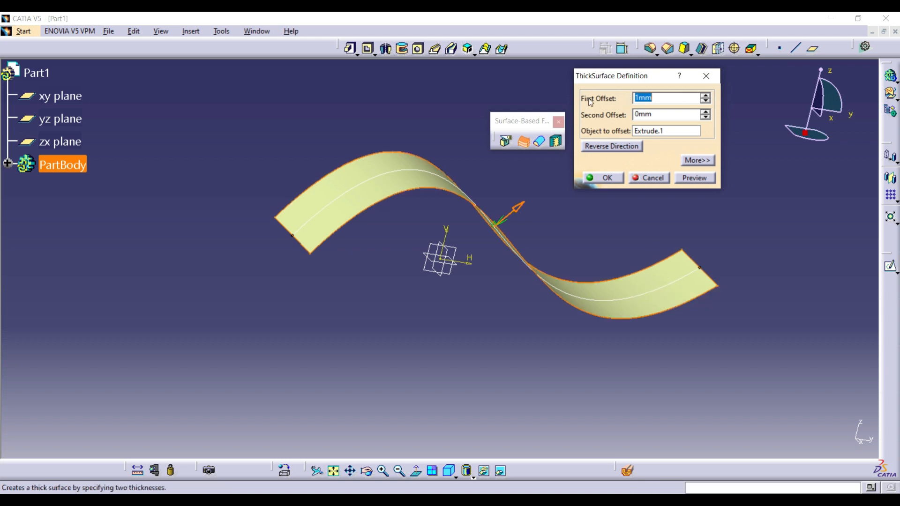
click(654, 135)
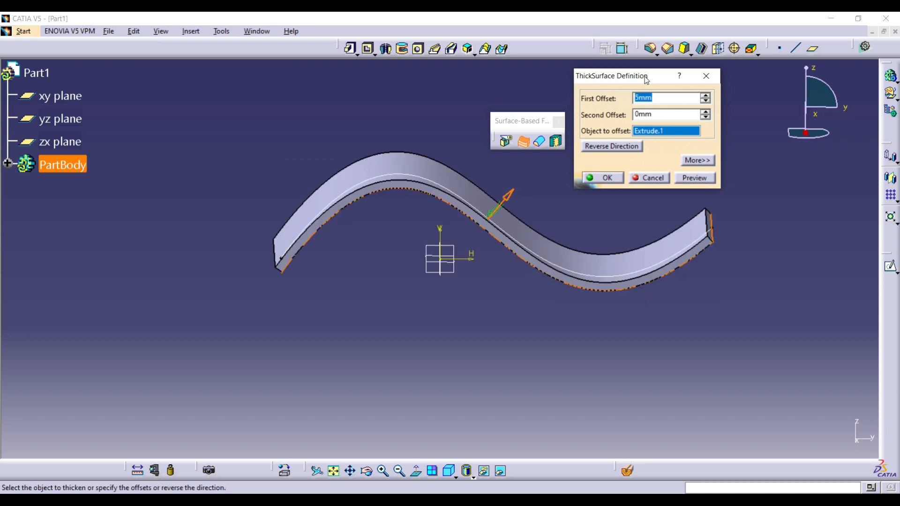
drag(645, 77, 660, 77)
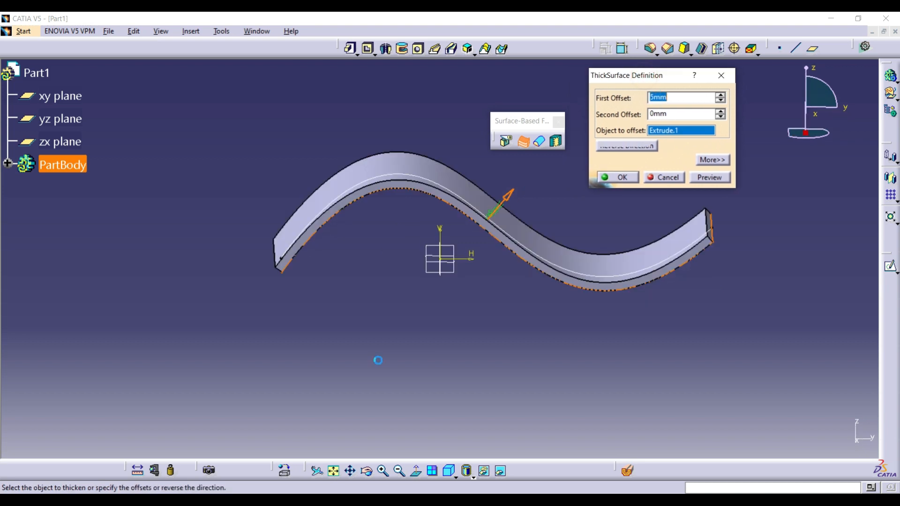
click(368, 472)
drag(419, 226, 373, 364)
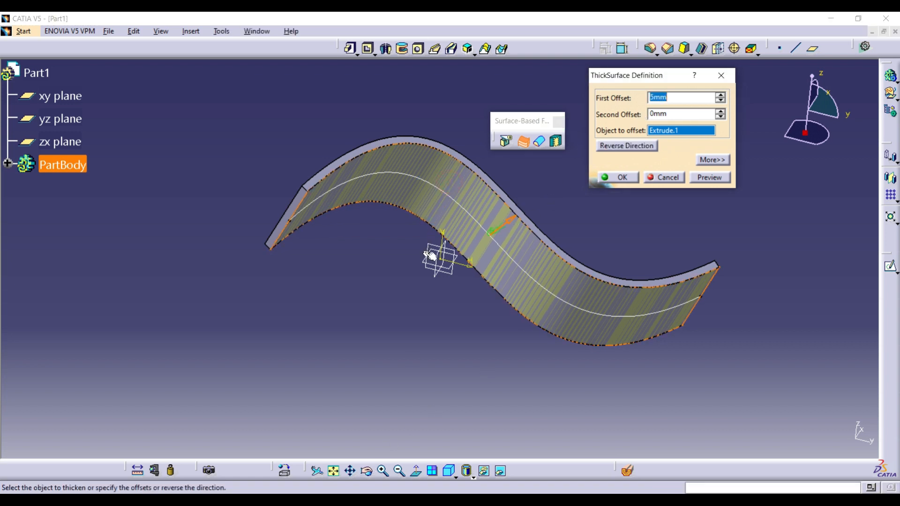
click(367, 472)
drag(425, 203, 415, 284)
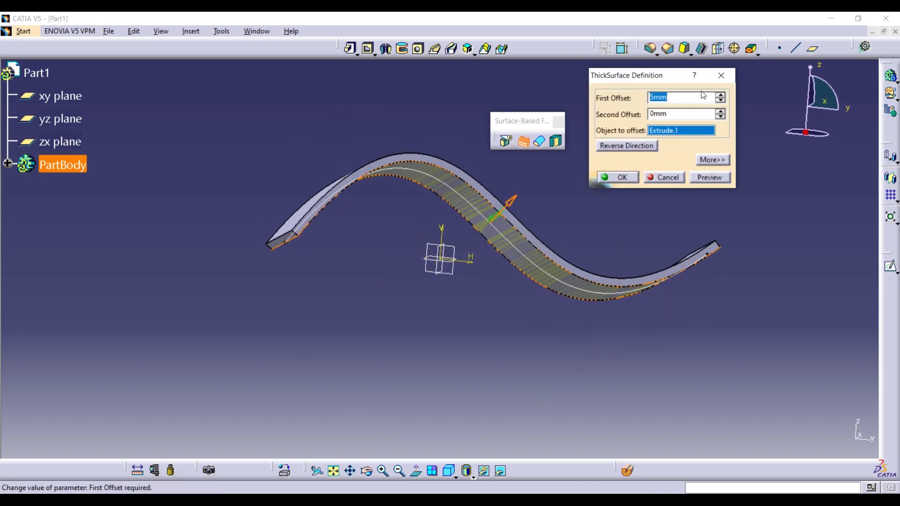
- Set the second offset to 1 mm, reverse the offset direction and create the thick surface
click(720, 112)
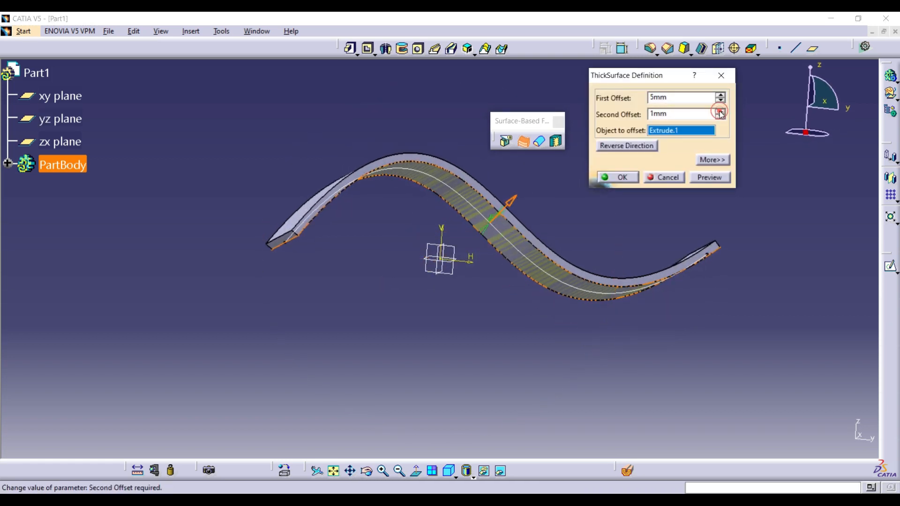
click(716, 177)
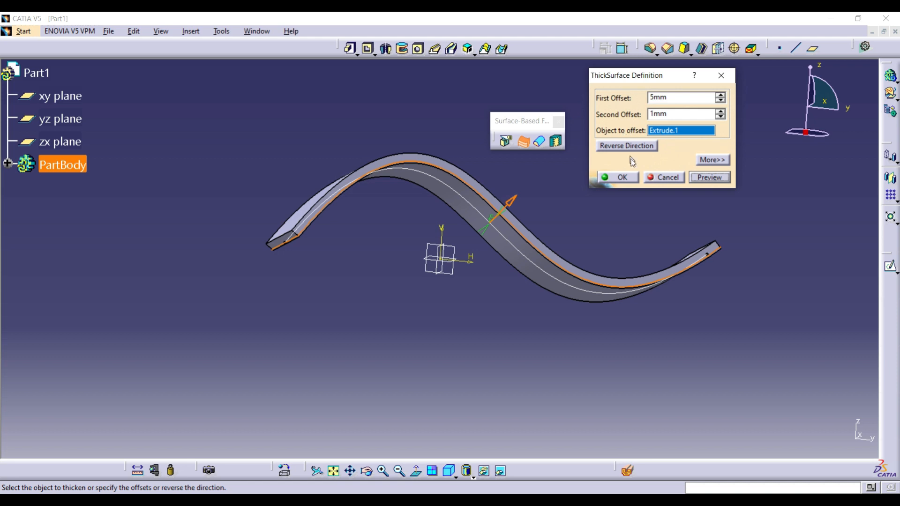
click(641, 148)
click(707, 178)
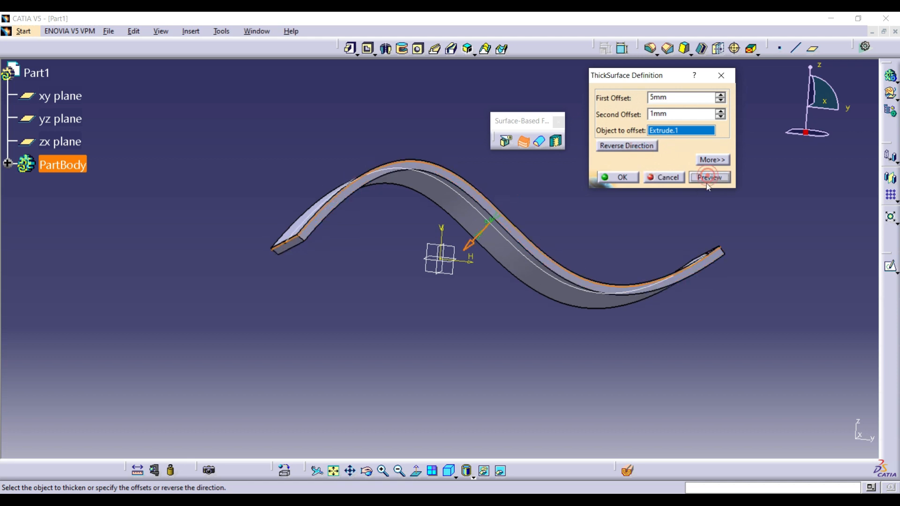
click(631, 179)
click(367, 471)
drag(373, 178, 424, 243)
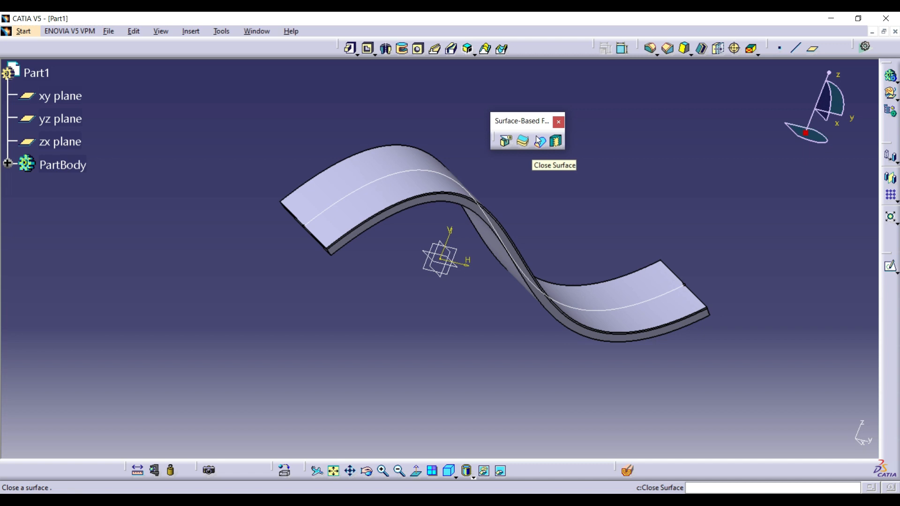
- Delete the spline sketch, the extruded surface and the thick surface from the part body
click(626, 295)
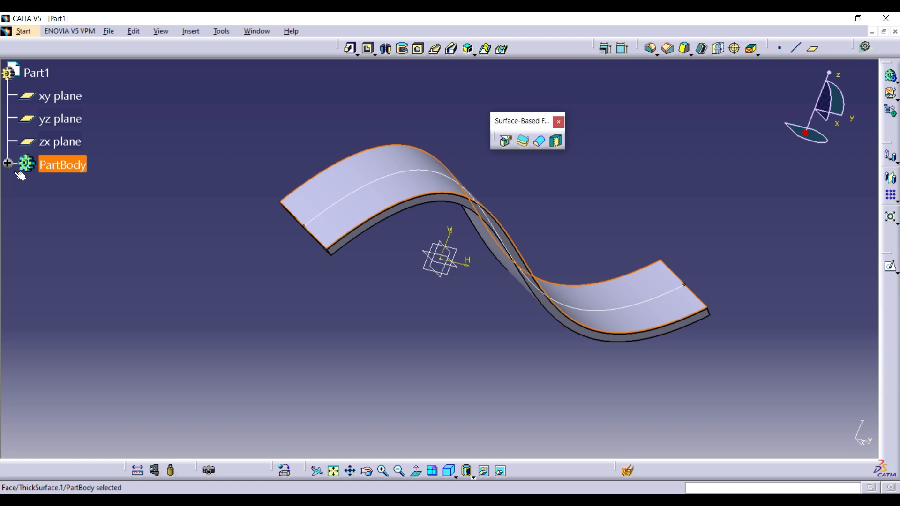
click(8, 163)
click(75, 189)
shift+click(91, 234)
right_click(91, 234)
click(140, 402)
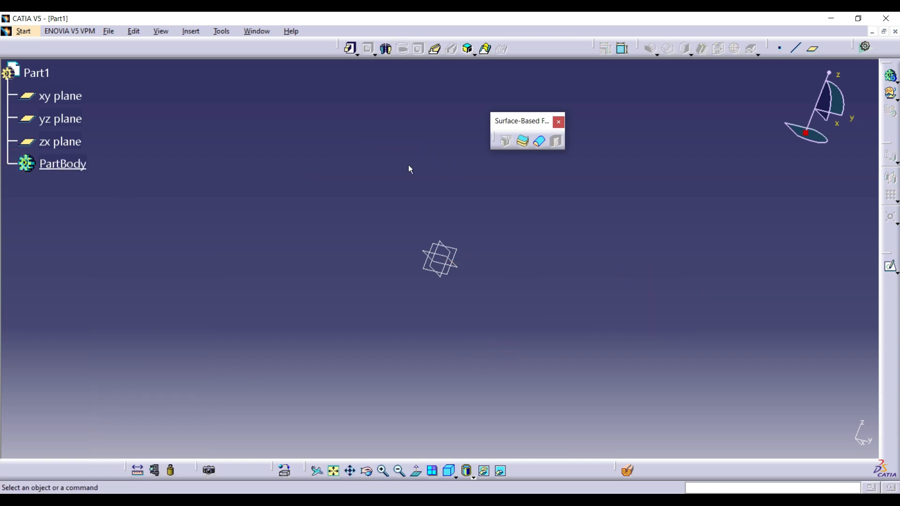
- Switch back to the Wireframe and Surface Design workbench
click(24, 31)
mouse_move(70, 107)
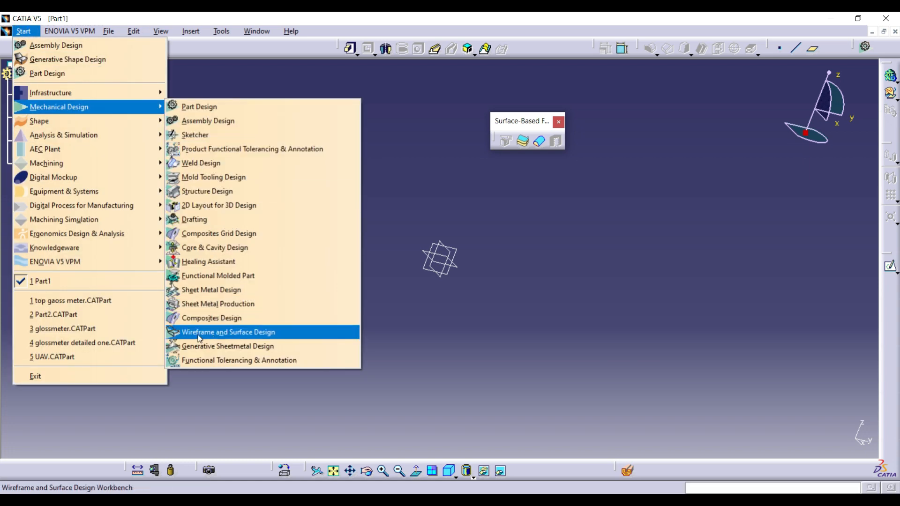
click(235, 332)
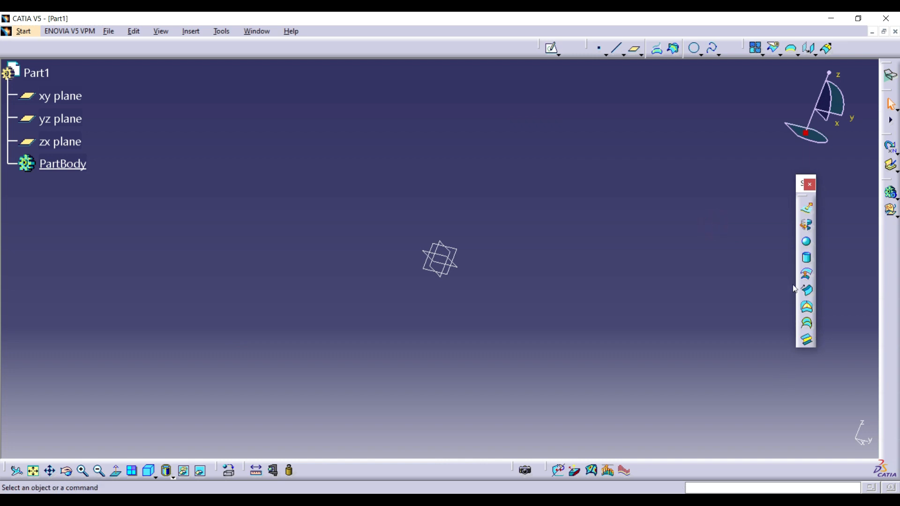
- Start a full sphere surface and create its centre point at coordinates 0, 0, 0
click(810, 244)
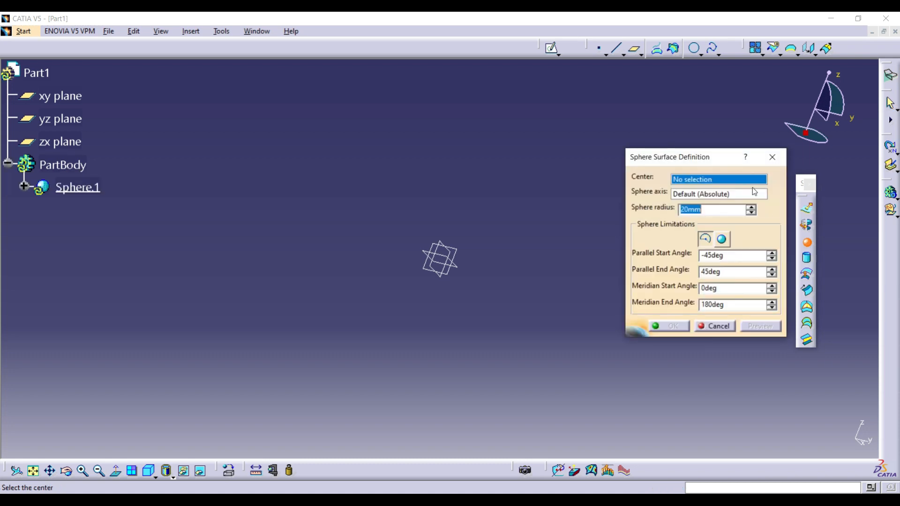
drag(717, 162, 592, 109)
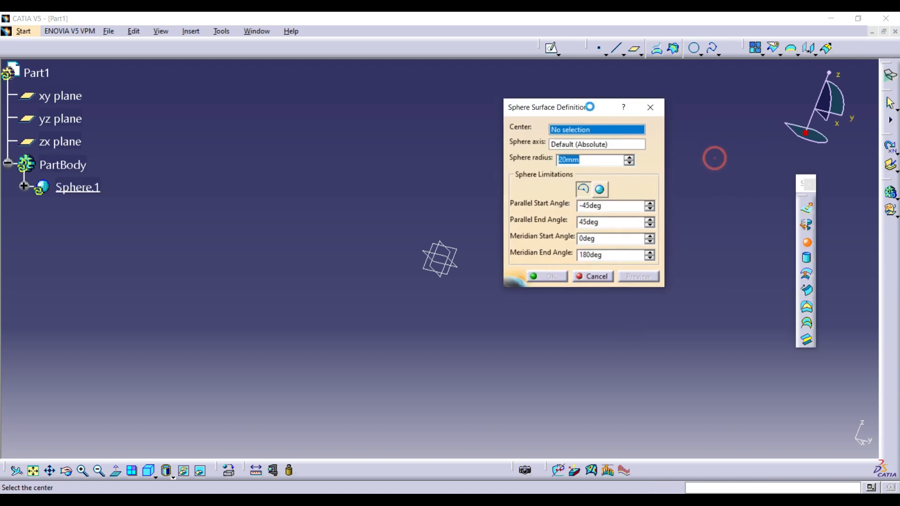
click(597, 188)
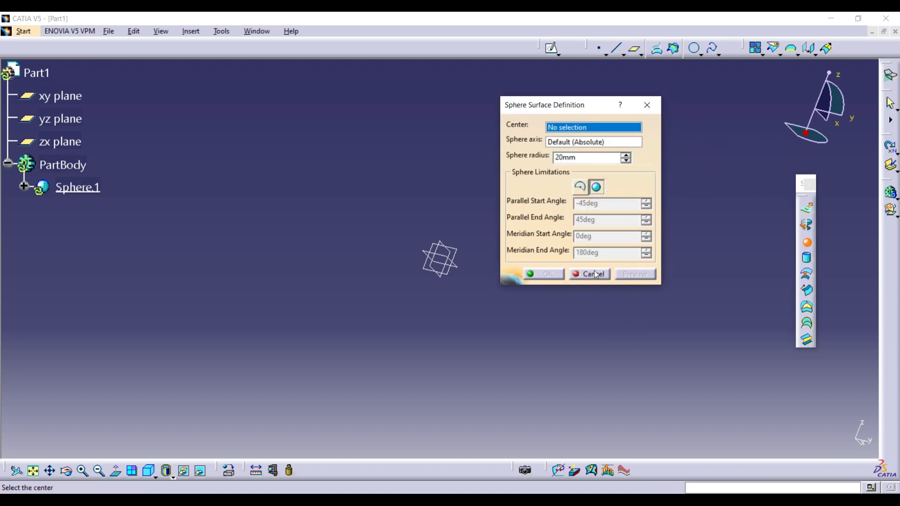
right_click(589, 131)
click(621, 139)
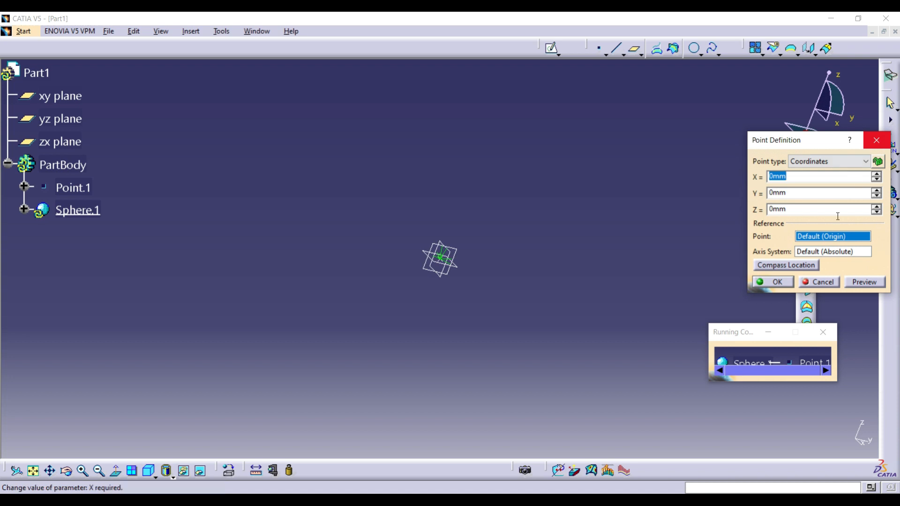
click(773, 281)
click(606, 195)
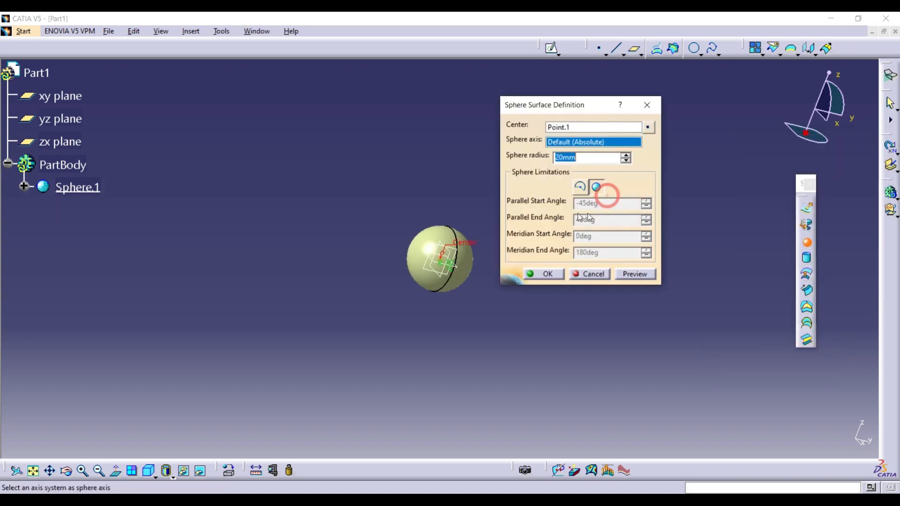
- Set the sphere radius to 31 mm and create the complete sphere surface
click(595, 185)
click(625, 155)
click(625, 155)
click(625, 154)
click(625, 155)
click(625, 155)
click(625, 154)
click(625, 154)
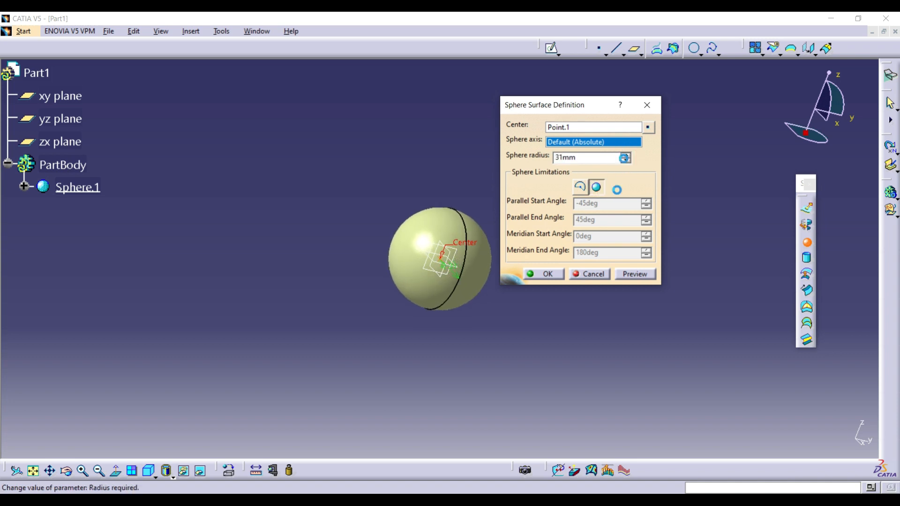
click(544, 274)
- Switch from surface design to the Part Design workbench with the completed sphere surface in the part body
middle_drag(347, 187, 476, 312)
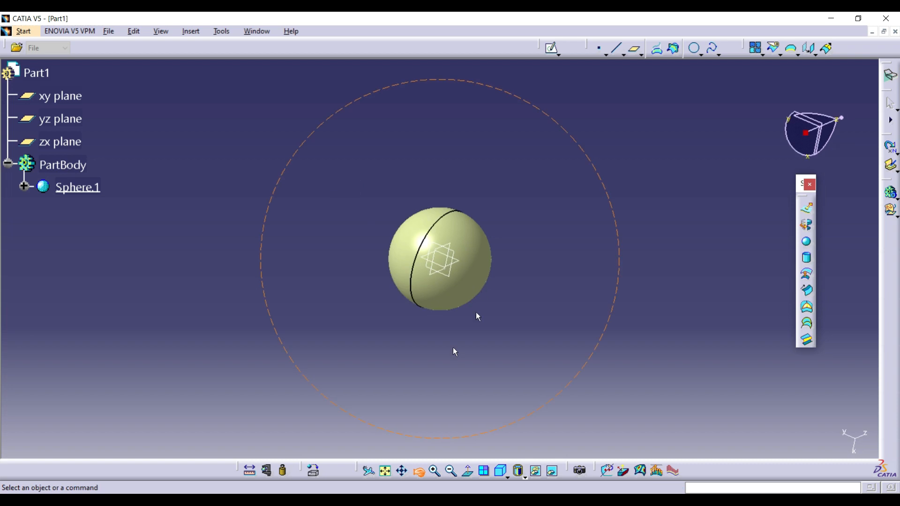
click(418, 471)
drag(426, 296, 328, 248)
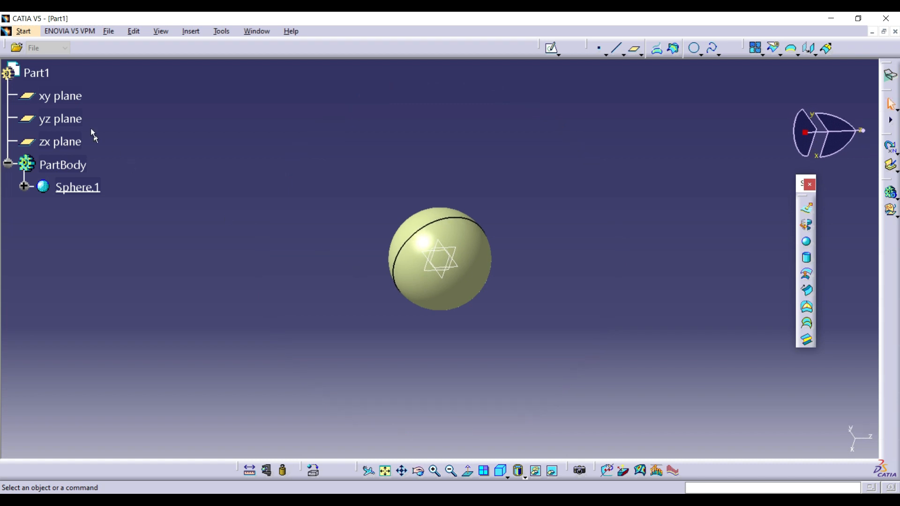
click(25, 32)
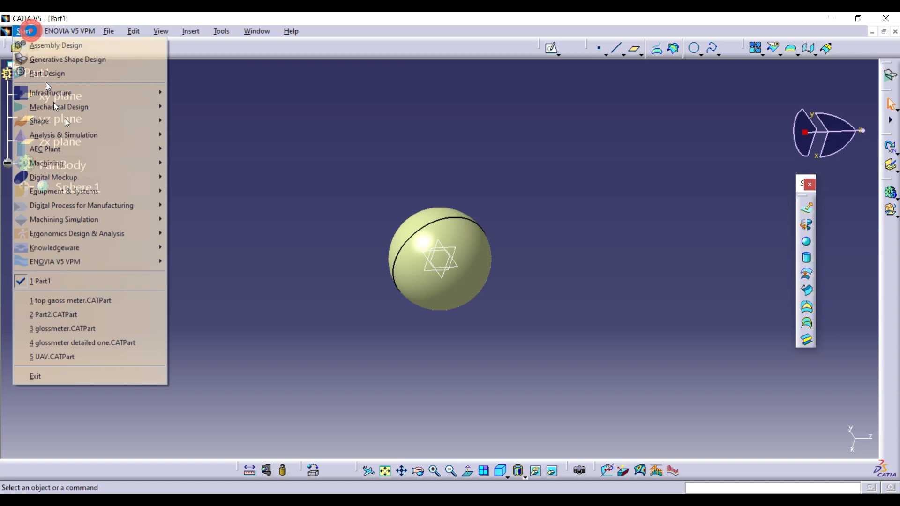
mouse_move(86, 113)
click(230, 108)
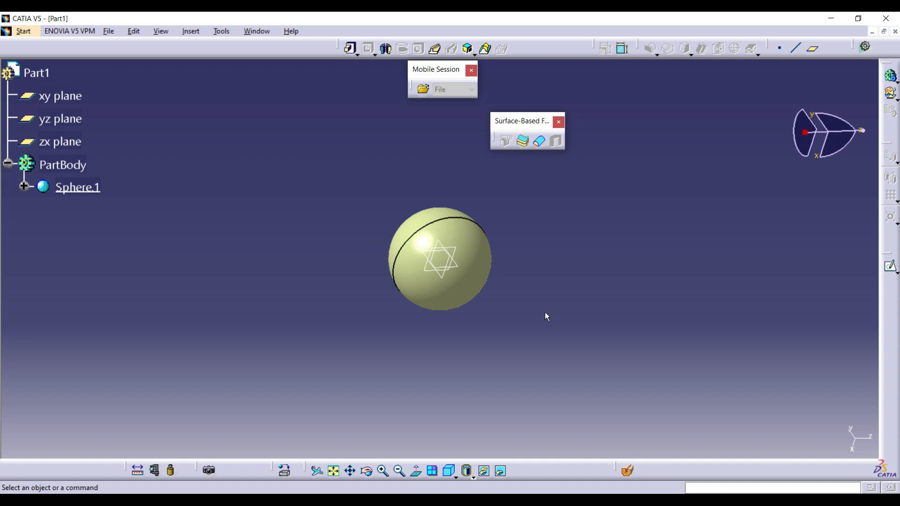
- Thicken the sphere surface with a 6 mm first offset and a 1 mm second offset
click(523, 140)
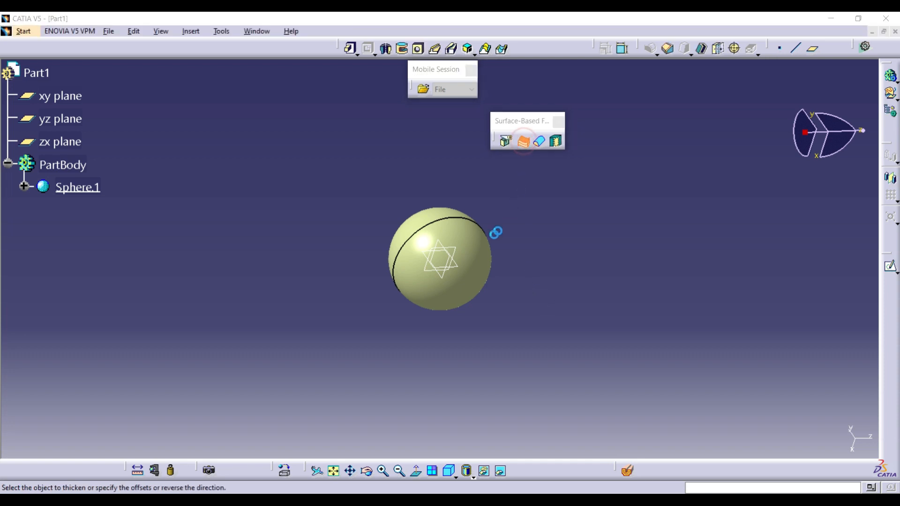
click(480, 251)
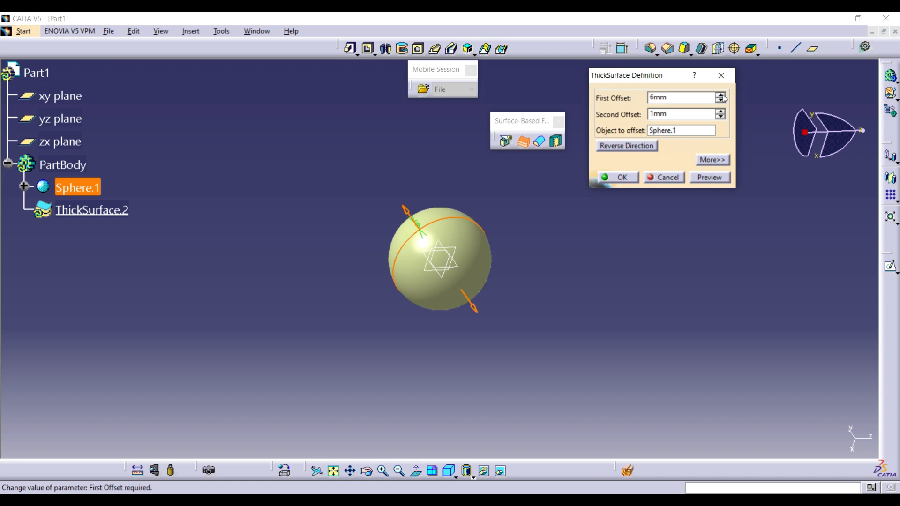
click(709, 177)
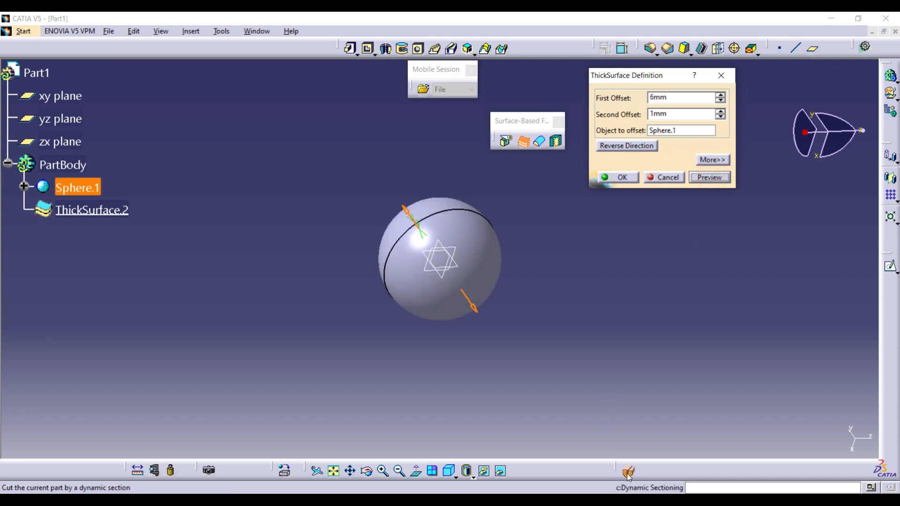
click(620, 178)
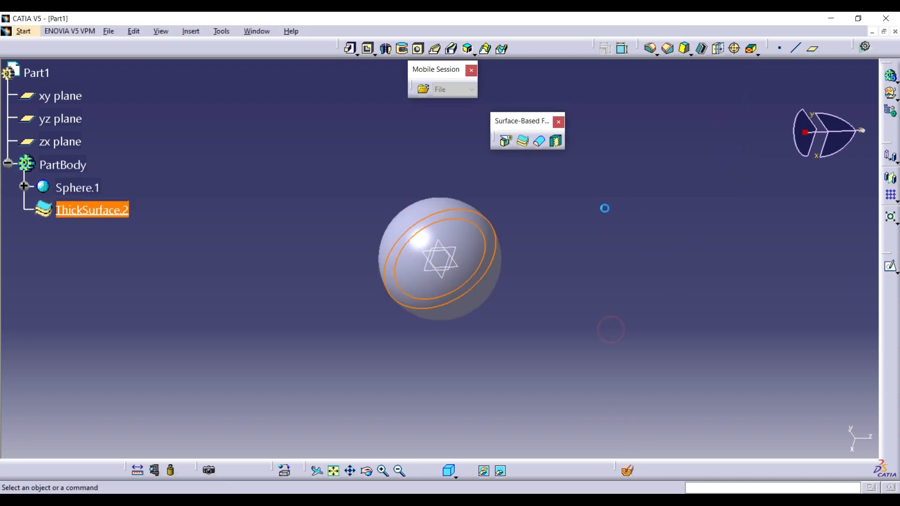
- Examine the inside of the thickened sphere with a dynamic section and remove the thick surface from the part body
click(630, 474)
click(370, 473)
drag(363, 229, 472, 235)
click(368, 472)
drag(460, 187, 460, 188)
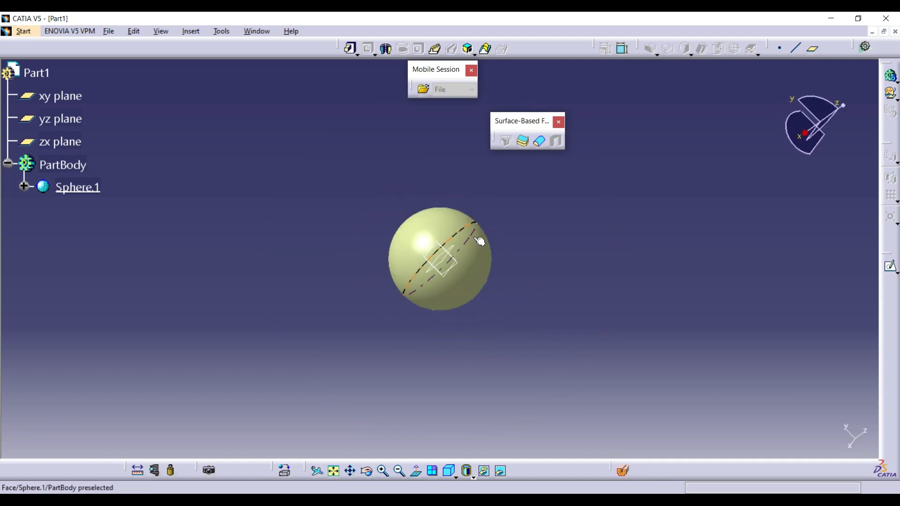
- Fill the sphere surface into a solid with the Close Surface feature
click(539, 140)
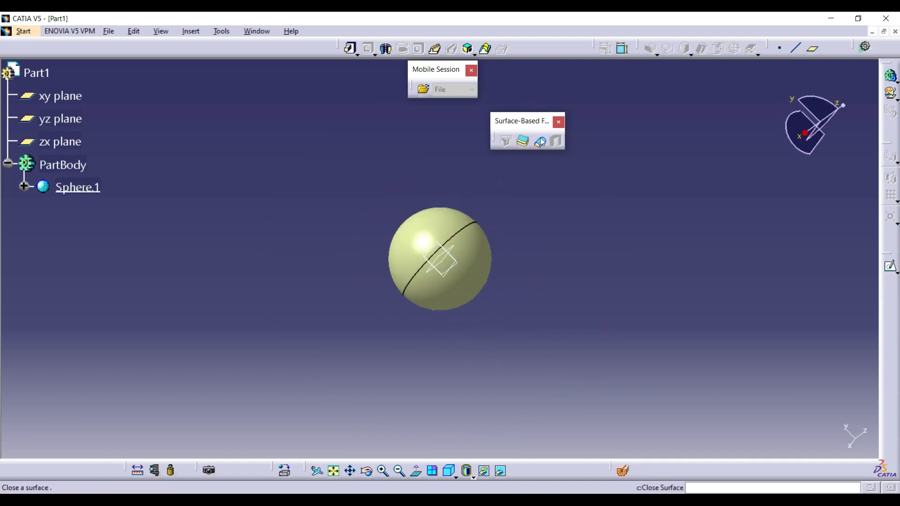
click(454, 289)
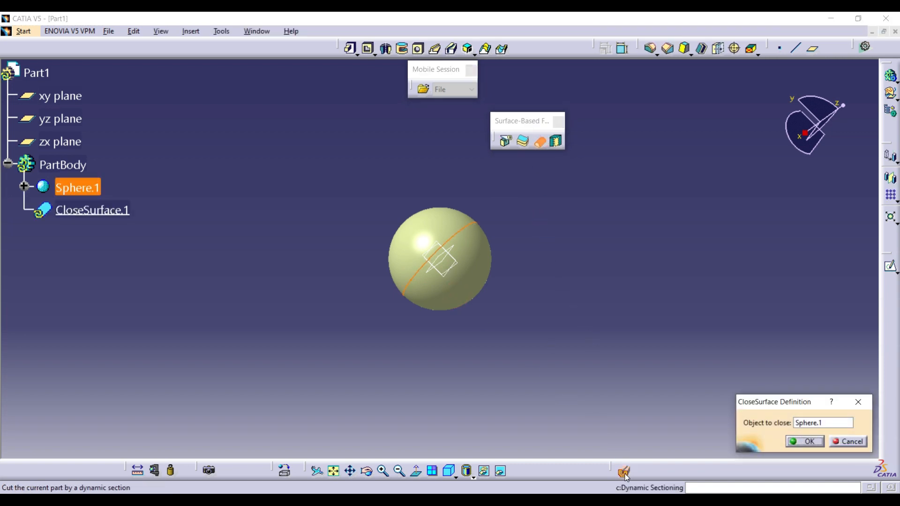
click(804, 441)
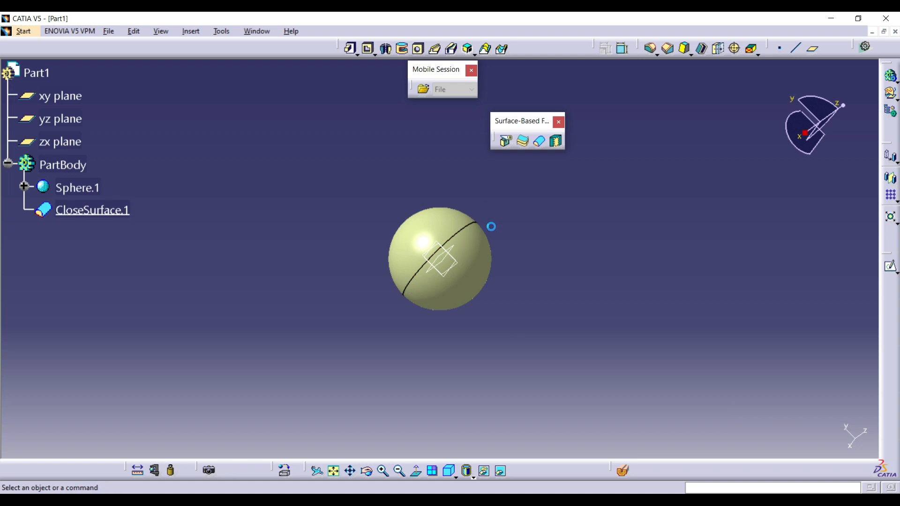
- Cut the closed sphere with a dynamic section to examine its interior, and turn the section off
click(623, 470)
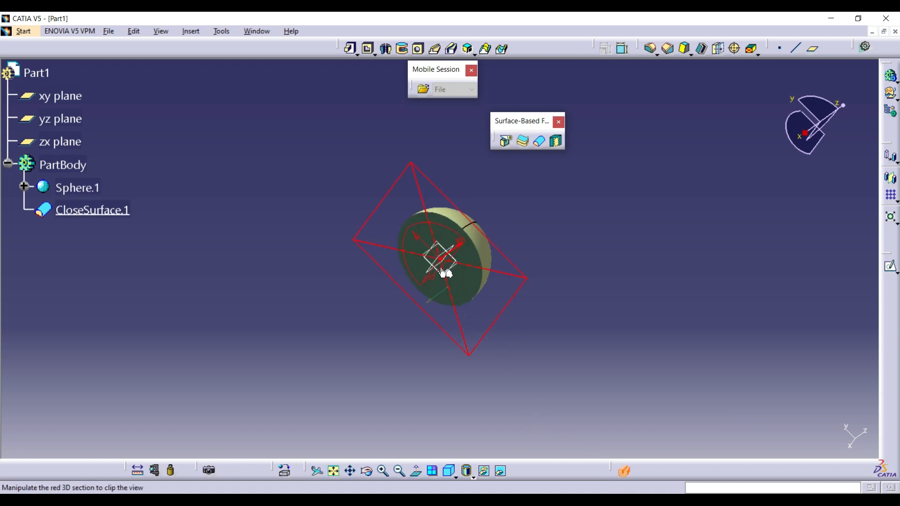
click(368, 471)
drag(497, 255, 465, 291)
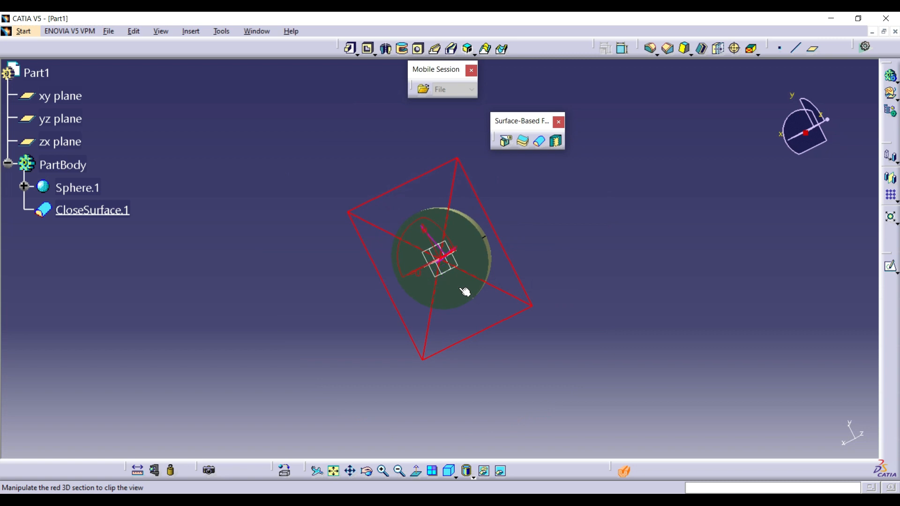
click(615, 472)
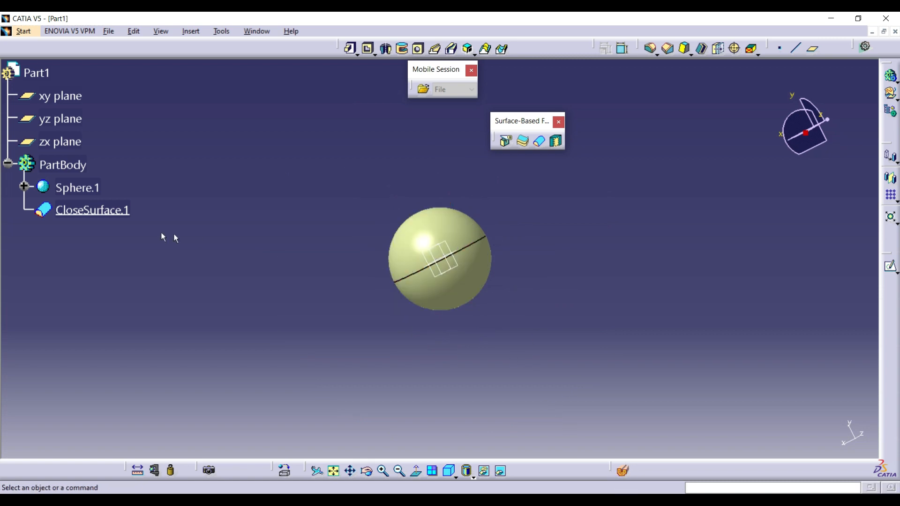
- Delete the close surface feature from the part body, keeping the sphere surface
right_click(102, 212)
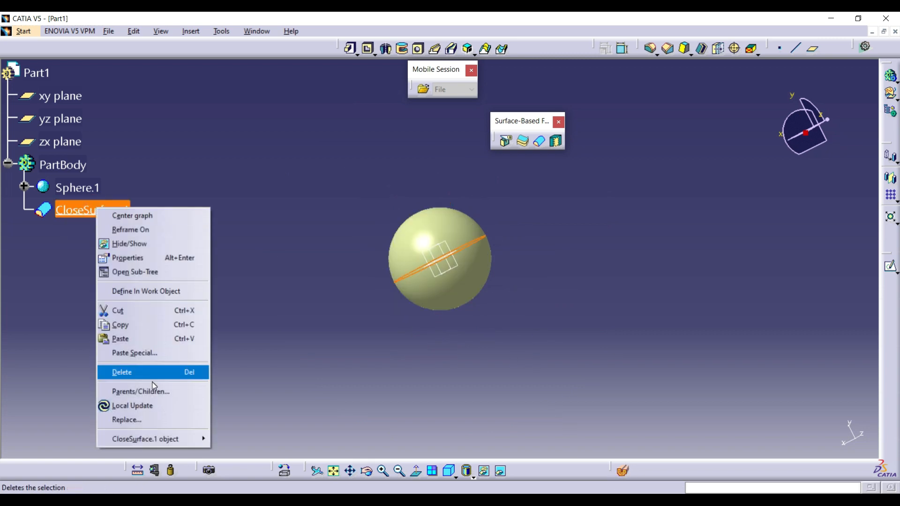
click(154, 371)
click(589, 292)
- Create a thick surface on the sphere with offsets of 6 mm and 1 mm, and view its wall in a dynamic section
click(523, 141)
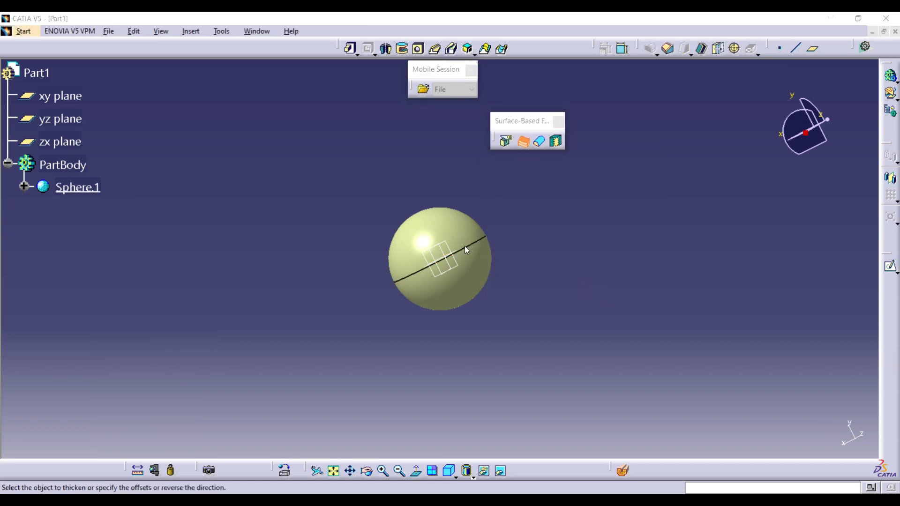
click(464, 247)
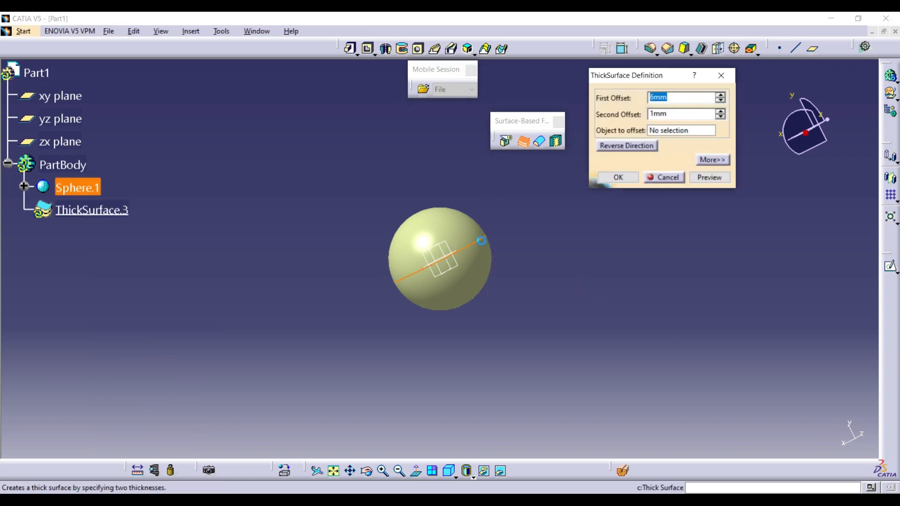
click(615, 178)
click(383, 472)
middle_drag(407, 320, 462, 328)
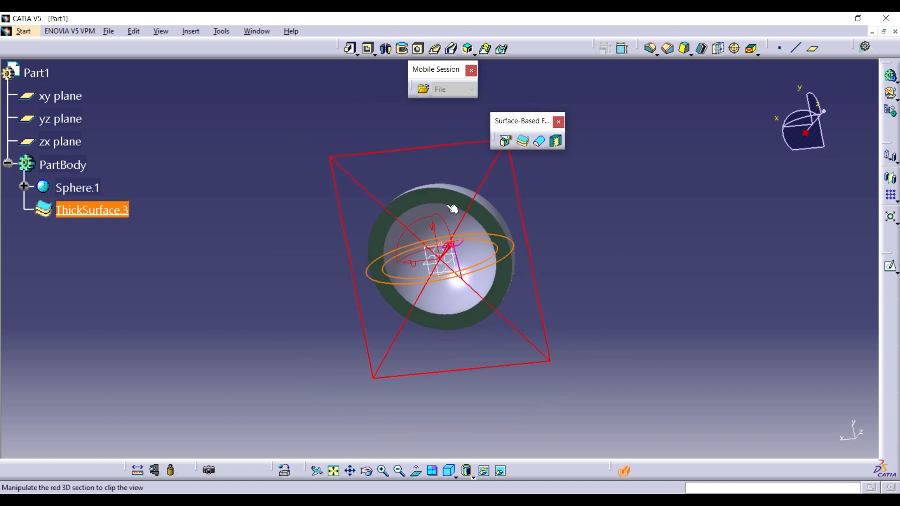